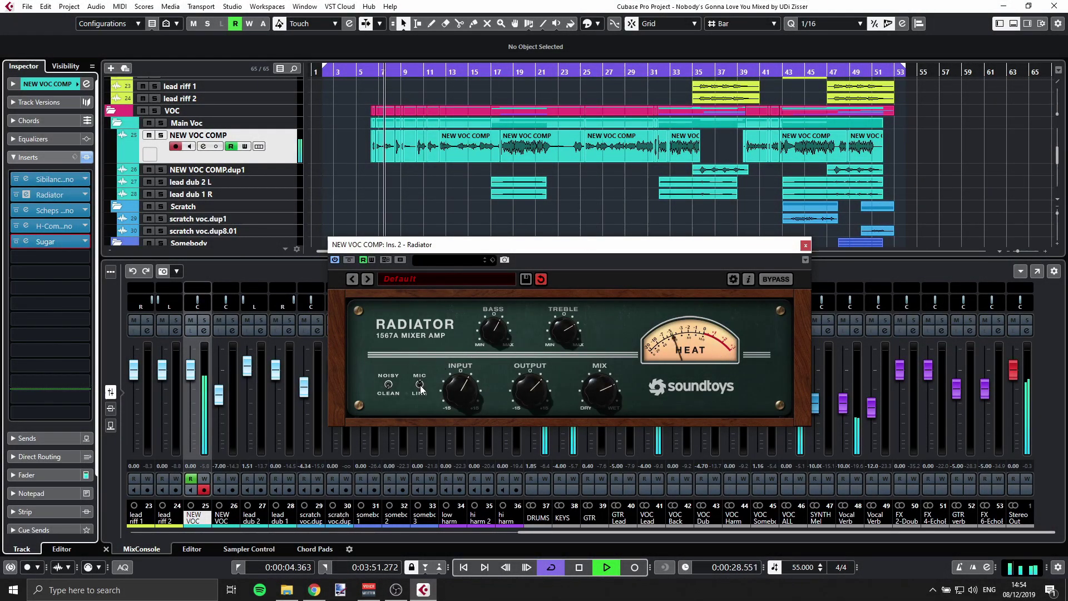
During playback, lower Radiator's INPUT, nudge MIX wetter, and reset OUTPUT to 12 o'clock.
{"action": "left_click_drag", "start_coordinate": [463, 387], "coordinate": [462, 401]}
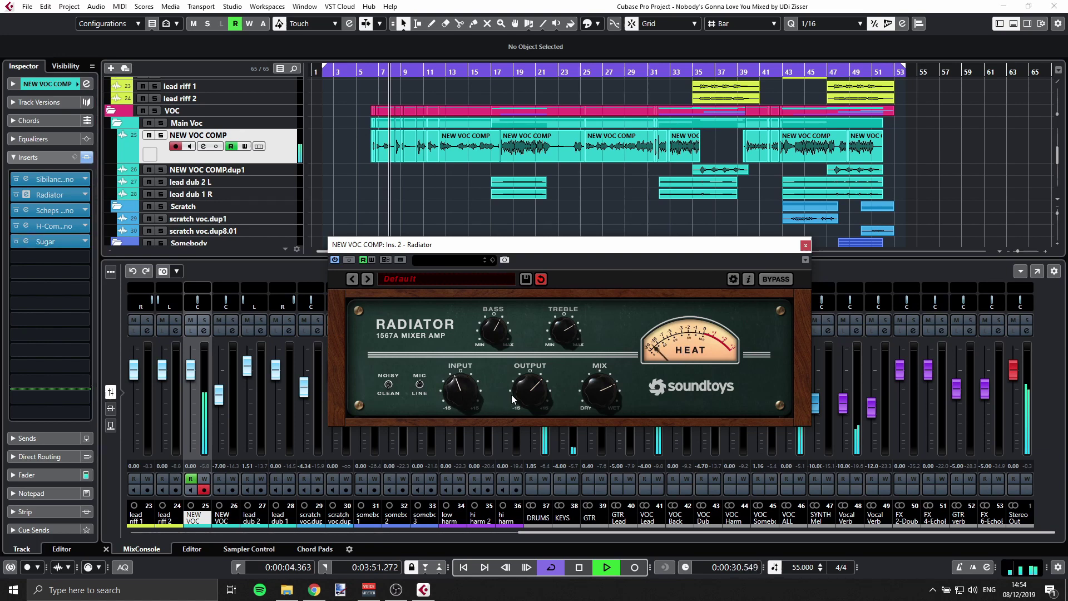
{"action": "mouse_move", "coordinate": [578, 388]}
{"action": "left_mouse_down"}
{"action": "mouse_move", "coordinate": [590, 387]}
{"action": "mouse_move", "coordinate": [597, 364]}
{"action": "left_mouse_up"}
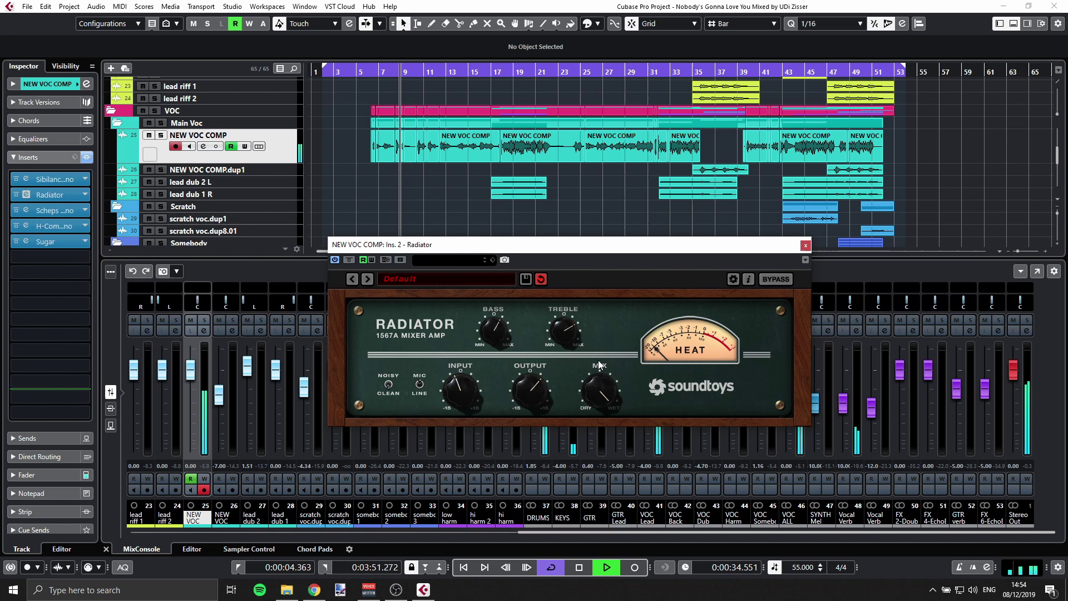
{"action": "left_click", "coordinate": [523, 389], "text": "ctrl"}
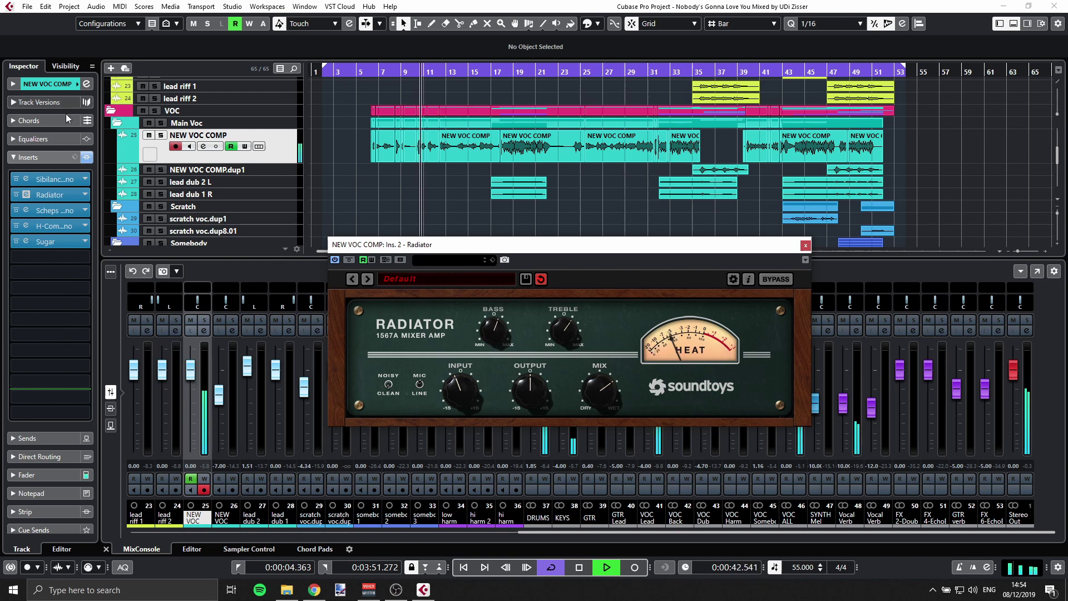
Stop playback with Space, keeping the Radiator tweaks on NEW VOC COMP.
{"action": "key", "text": "space"}
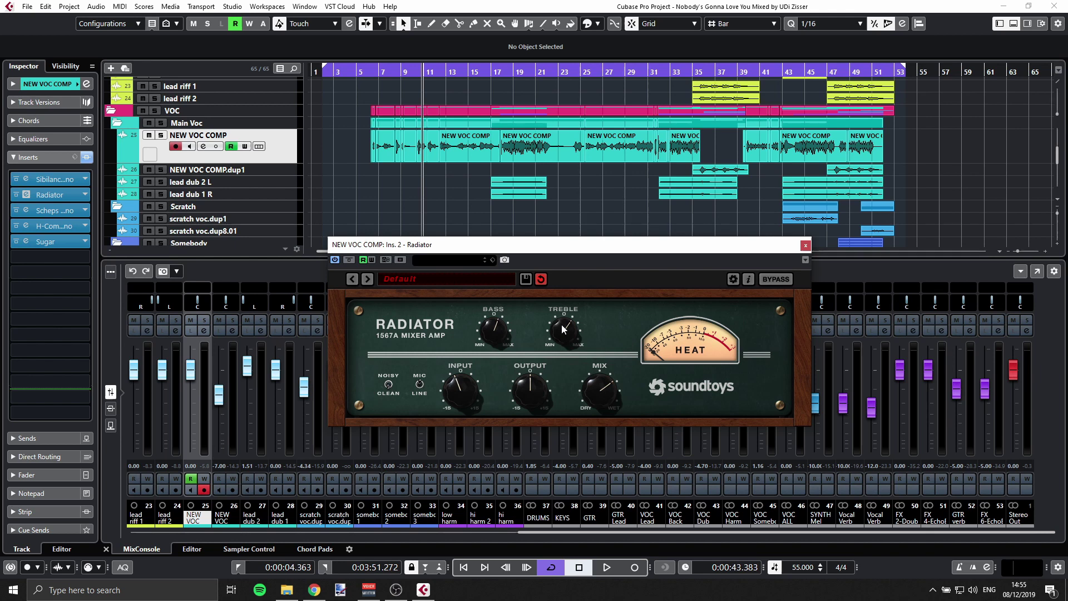
Bypass the Sibilance, Scheps, H-Comp and Sugar inserts on NEW VOC COMP.
{"action": "left_click", "coordinate": [15, 179]}
{"action": "left_click", "coordinate": [15, 210]}
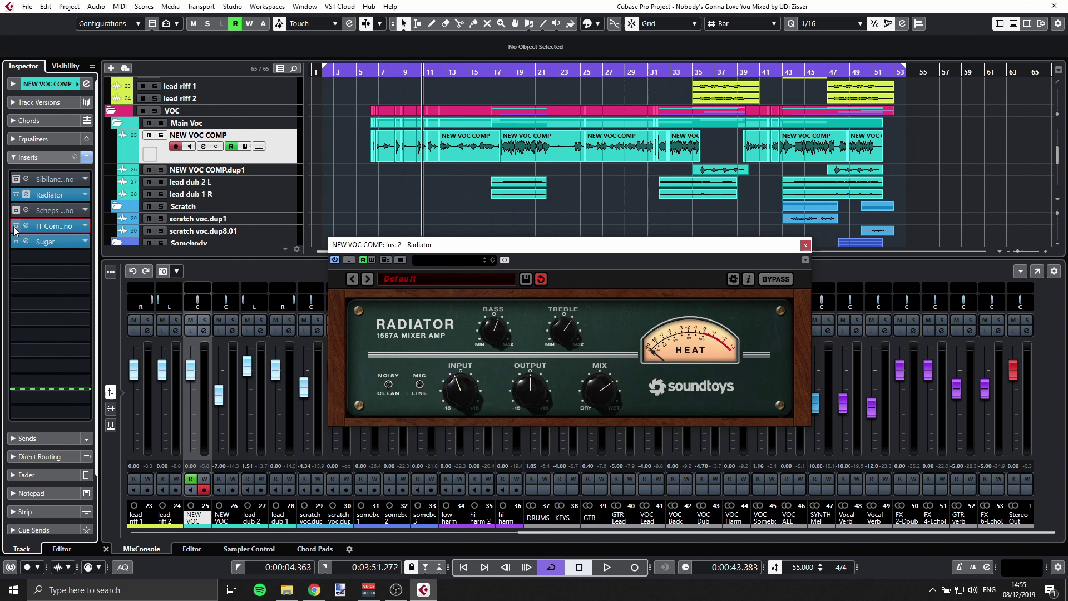
{"action": "left_click", "coordinate": [17, 241]}
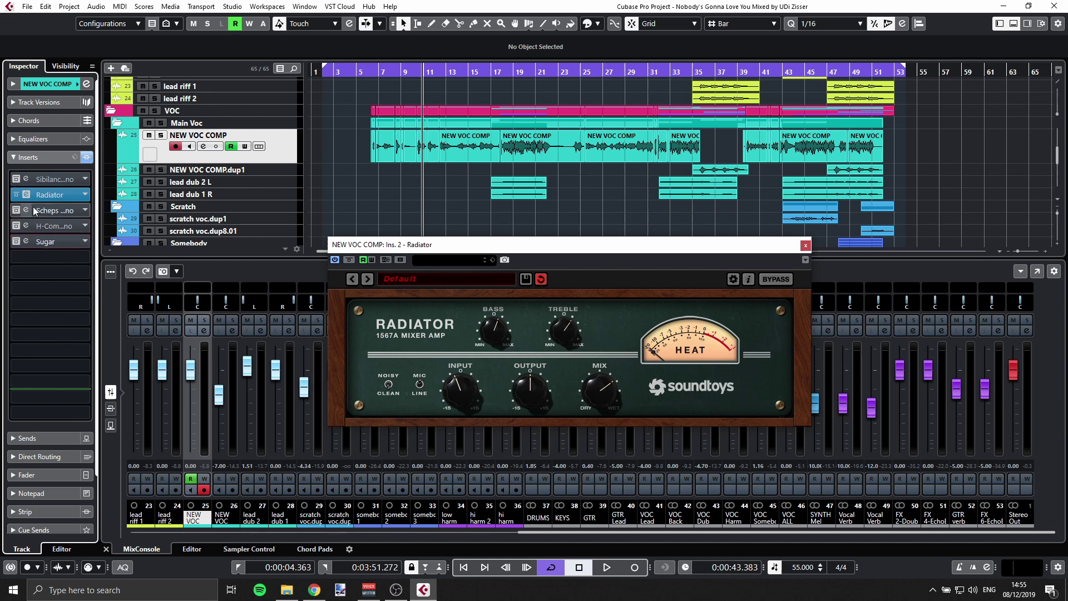
Start the song, move the Radiator window higher, and solo NEW VOC COMP.
{"action": "key", "text": "space"}
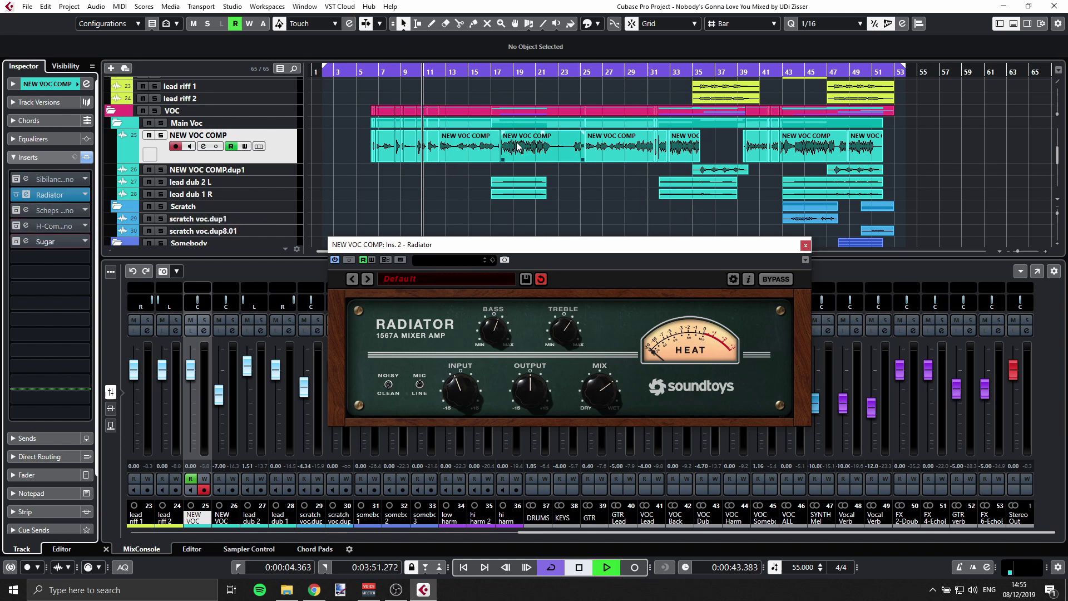
{"action": "left_click_drag", "start_coordinate": [513, 244], "coordinate": [529, 216]}
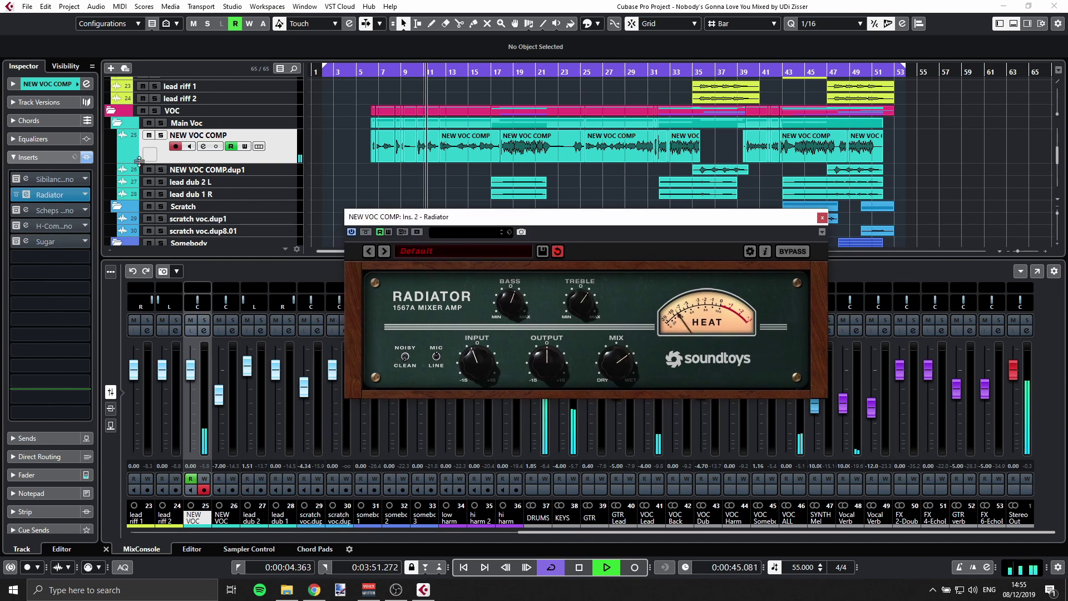
{"action": "left_click", "coordinate": [161, 135]}
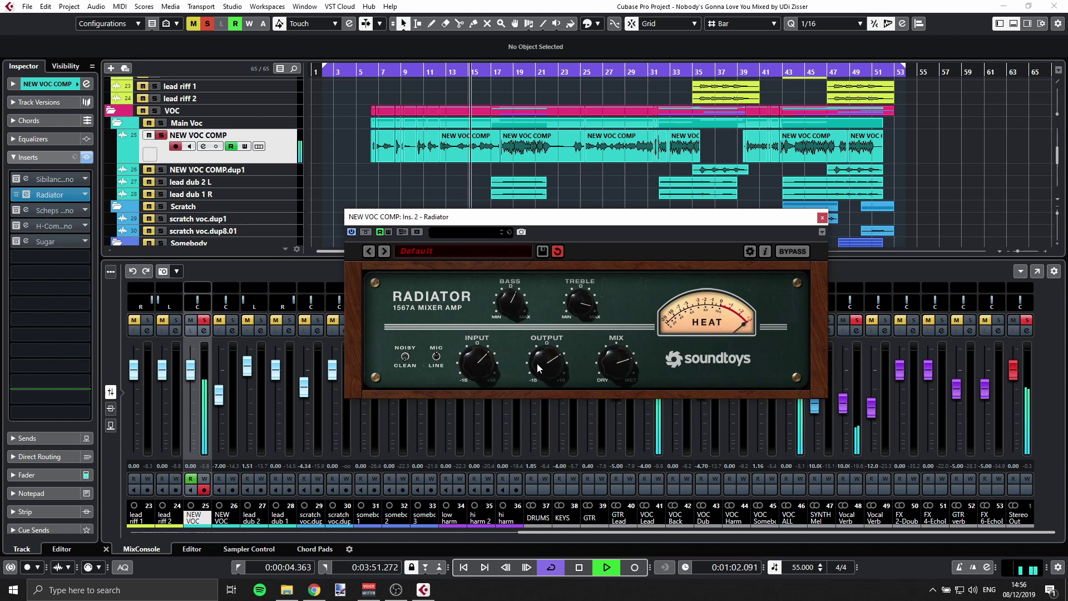
Reactivate the Sibilance, Scheps, H-Comp and Sugar inserts, and turn Radiator's MIX slightly drier.
{"action": "left_click", "coordinate": [222, 67]}
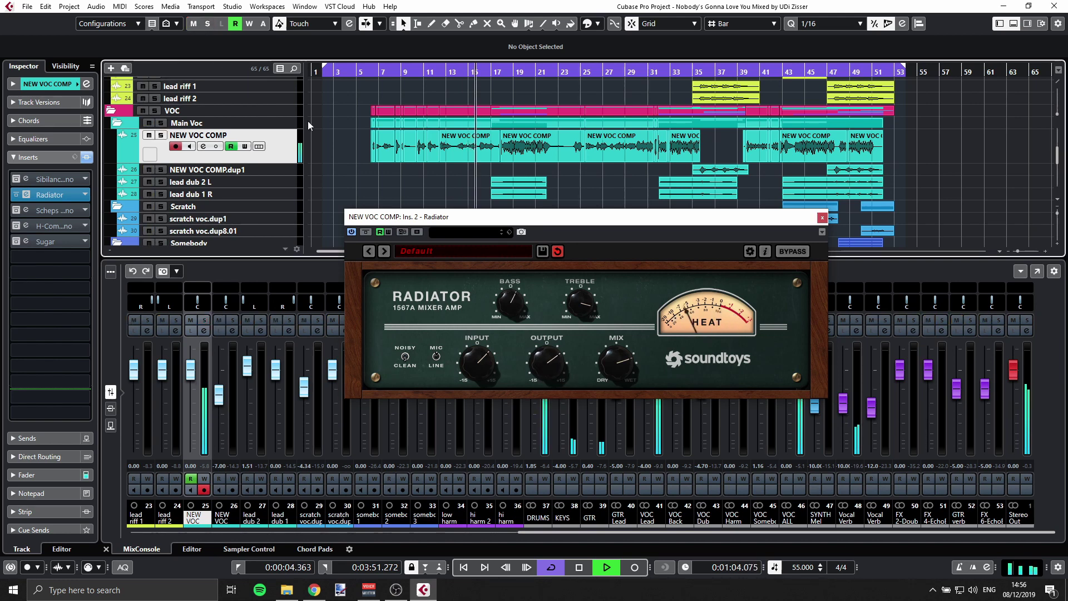
{"action": "left_click", "coordinate": [554, 378]}
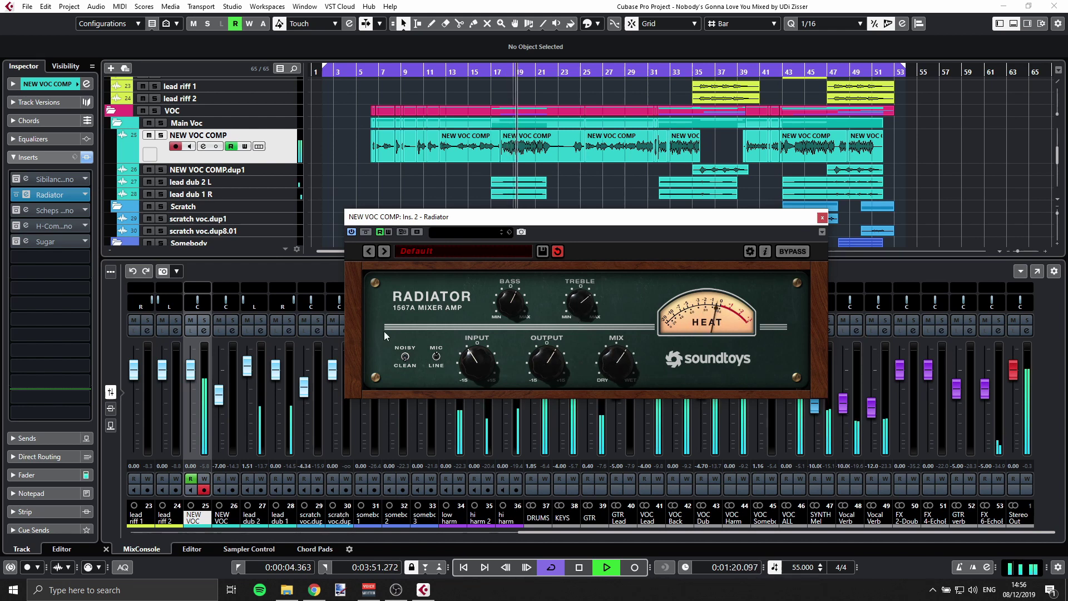
{"action": "left_click", "coordinate": [33, 178]}
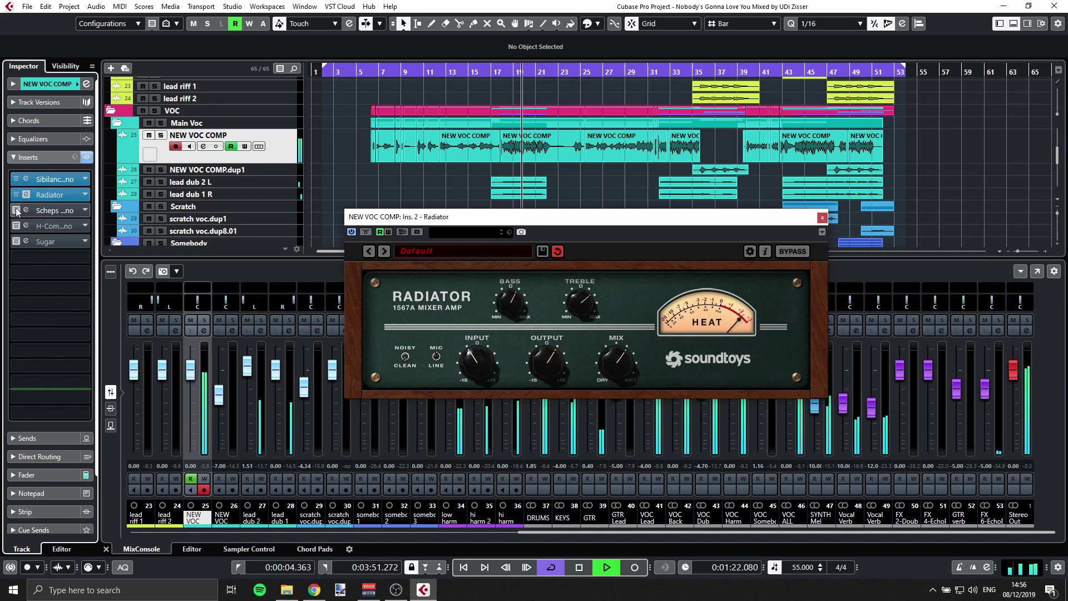
{"action": "left_click_drag", "start_coordinate": [30, 207], "coordinate": [16, 227]}
{"action": "left_click", "coordinate": [16, 243], "text": "shift"}
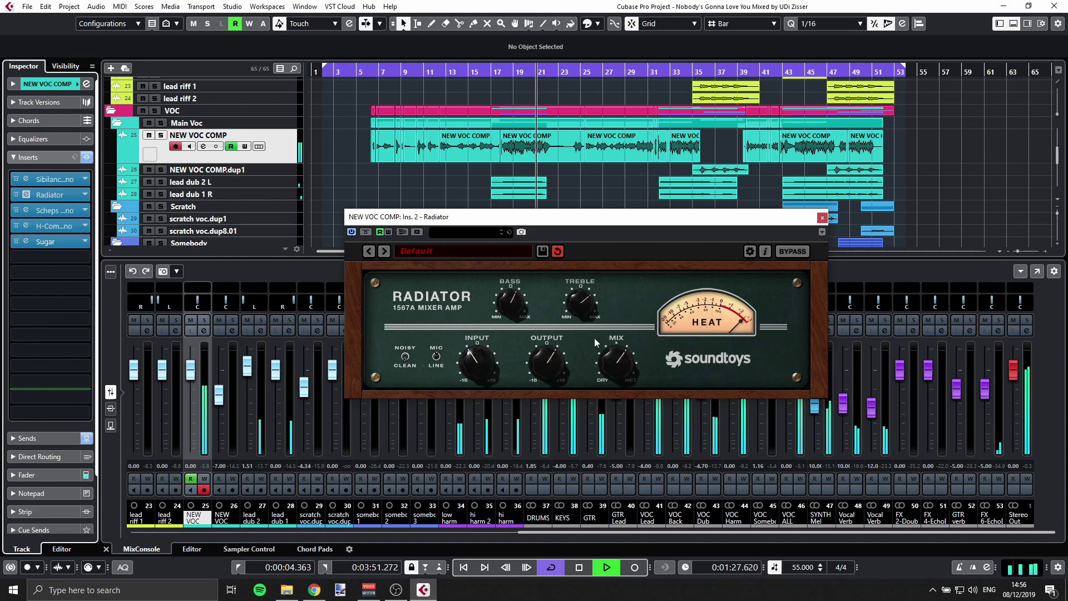
{"action": "left_click_drag", "start_coordinate": [616, 364], "coordinate": [621, 406]}
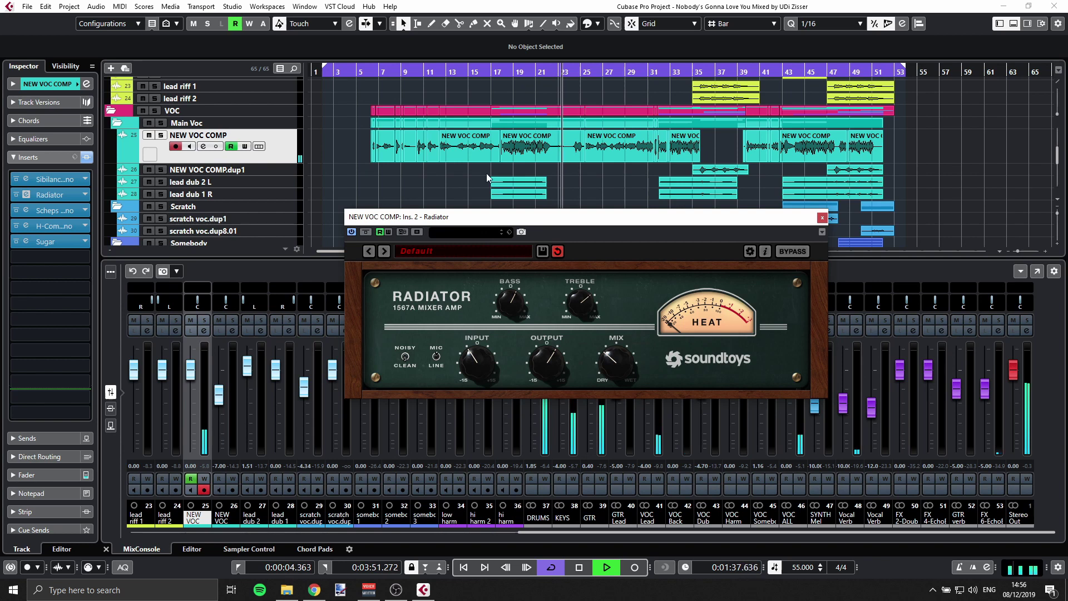
Stop playback and set the Radiator MIX to about 1 o'clock.
{"action": "key", "text": "space"}
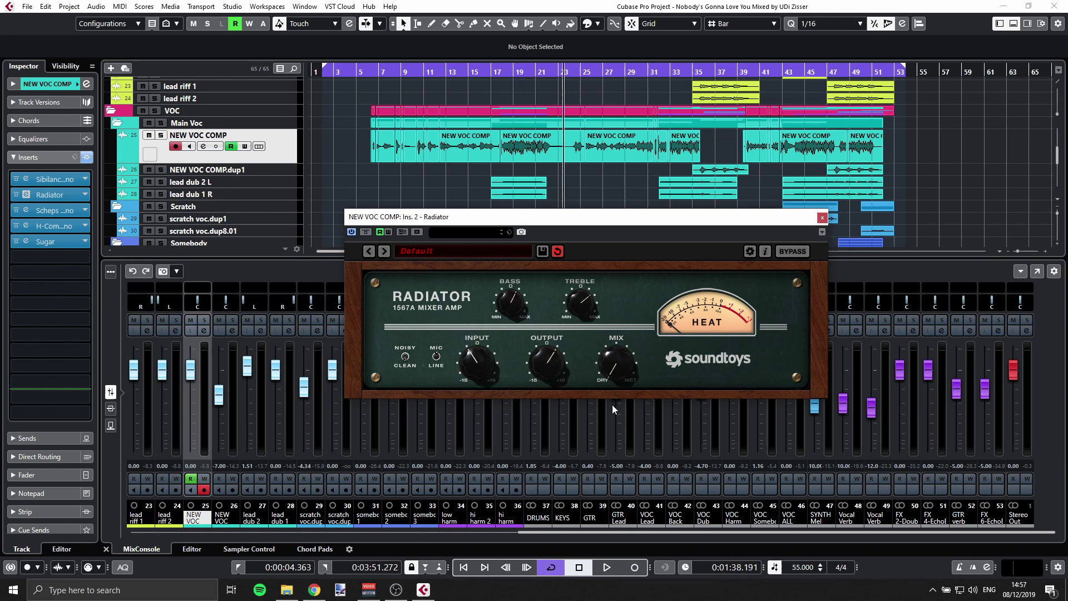
{"action": "left_click_drag", "start_coordinate": [612, 408], "coordinate": [605, 346]}
{"action": "left_click_drag", "start_coordinate": [605, 342], "coordinate": [606, 333]}
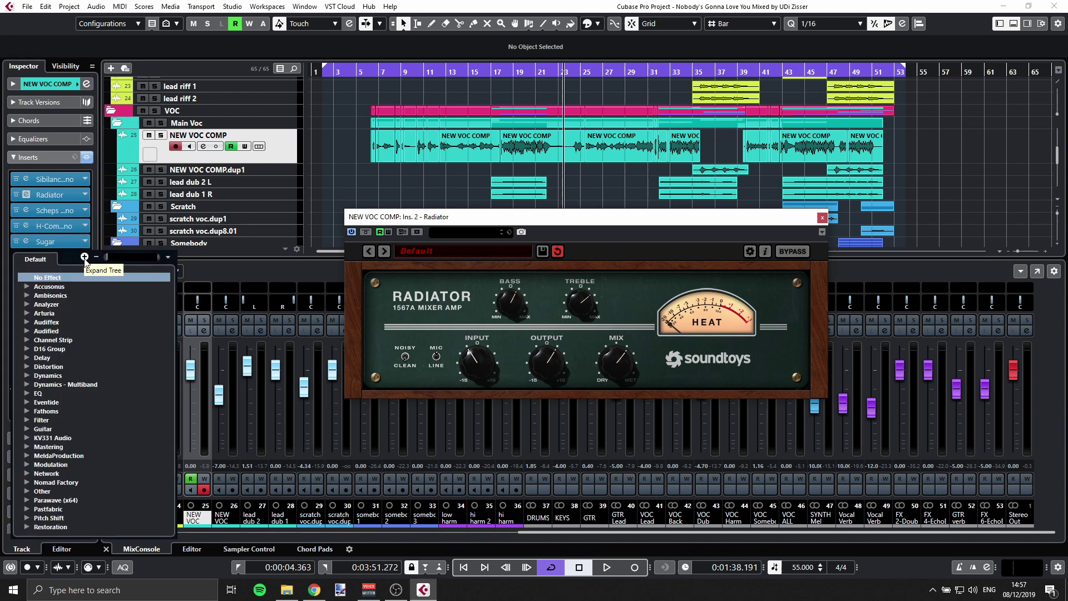
{"action": "type", "text": "little"}
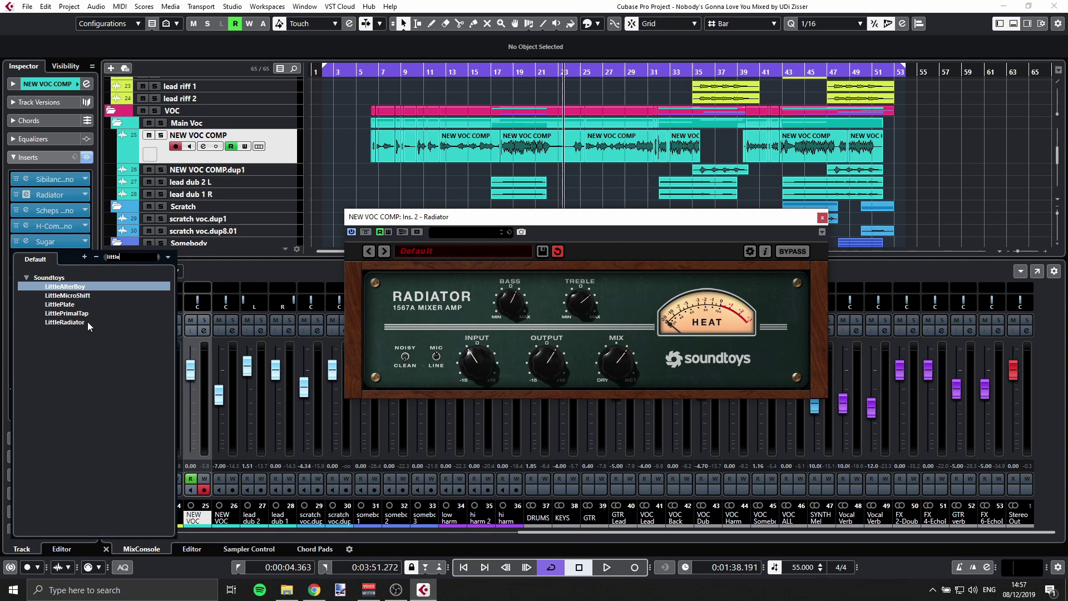
Load LittleRadiator into the slot after Sugar and place its window above Radiator's.
{"action": "key", "text": "Escape"}
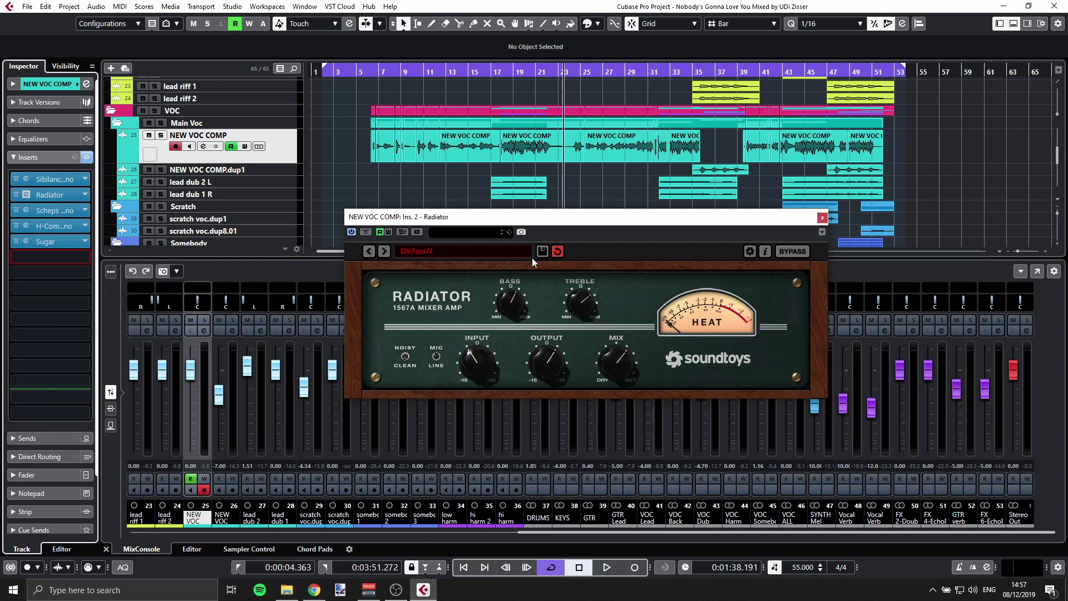
{"action": "left_click_drag", "start_coordinate": [535, 217], "coordinate": [526, 82]}
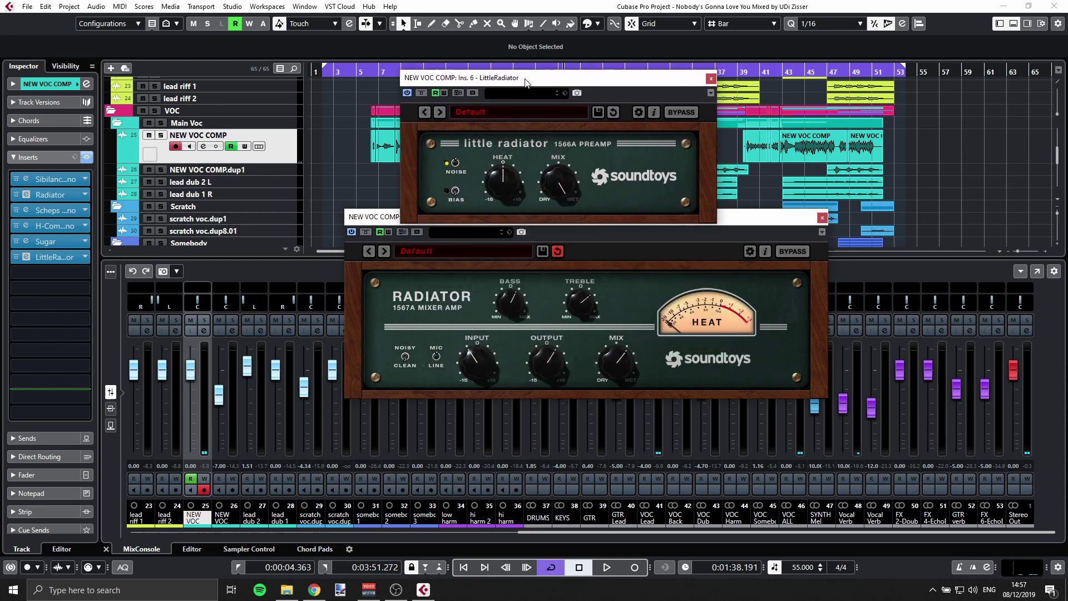
{"action": "left_click_drag", "start_coordinate": [526, 82], "coordinate": [531, 105]}
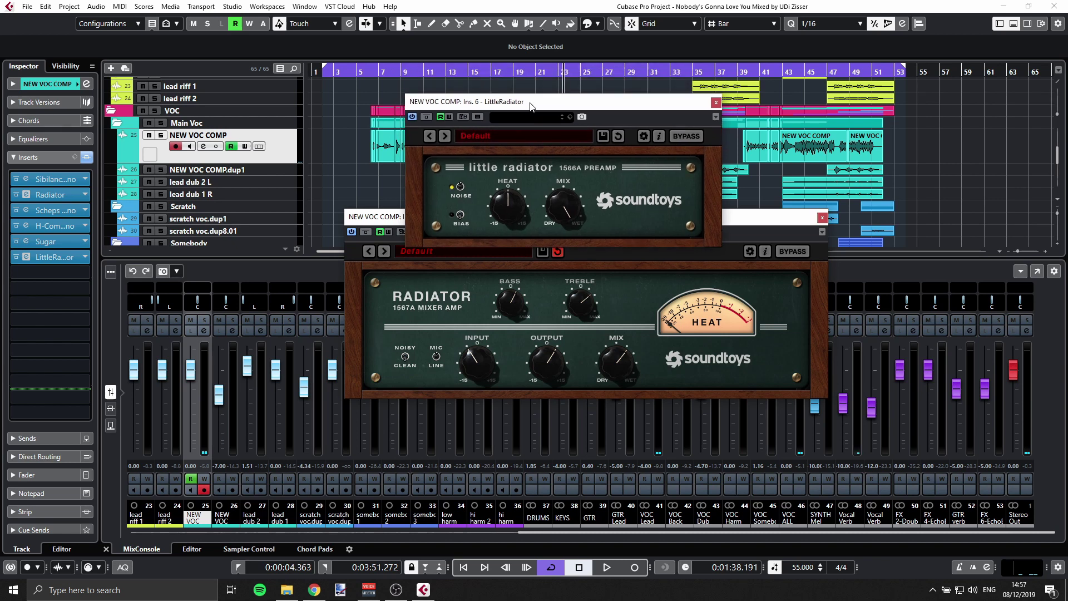